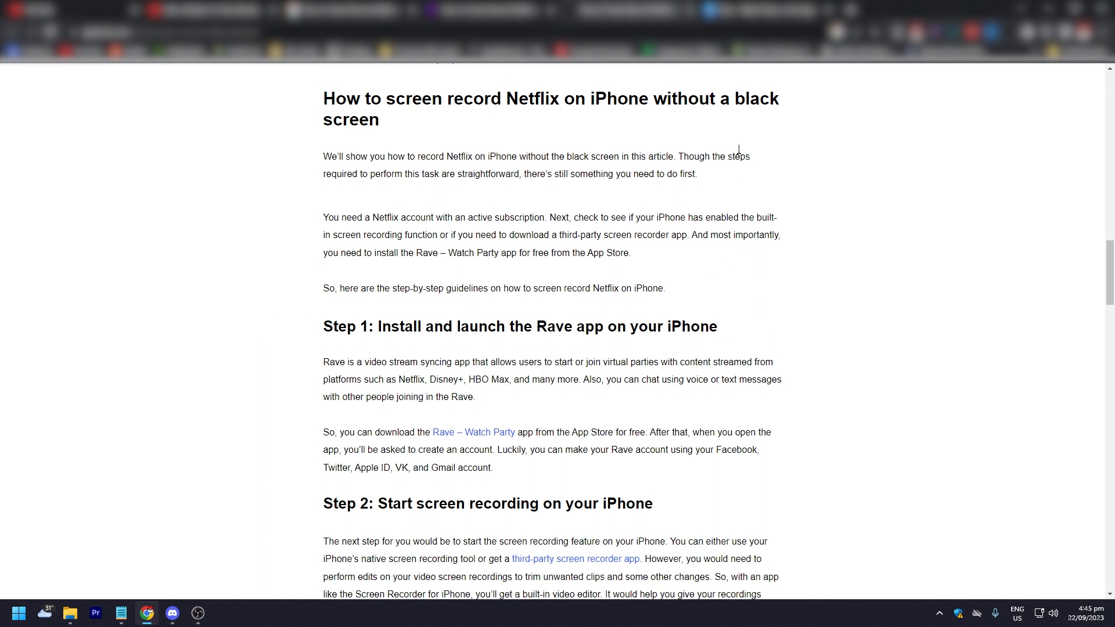
View the Rave – Watch Party store page, then return to the Netflix screen recording article
{"action": "left_click", "coordinate": [755, 9]}
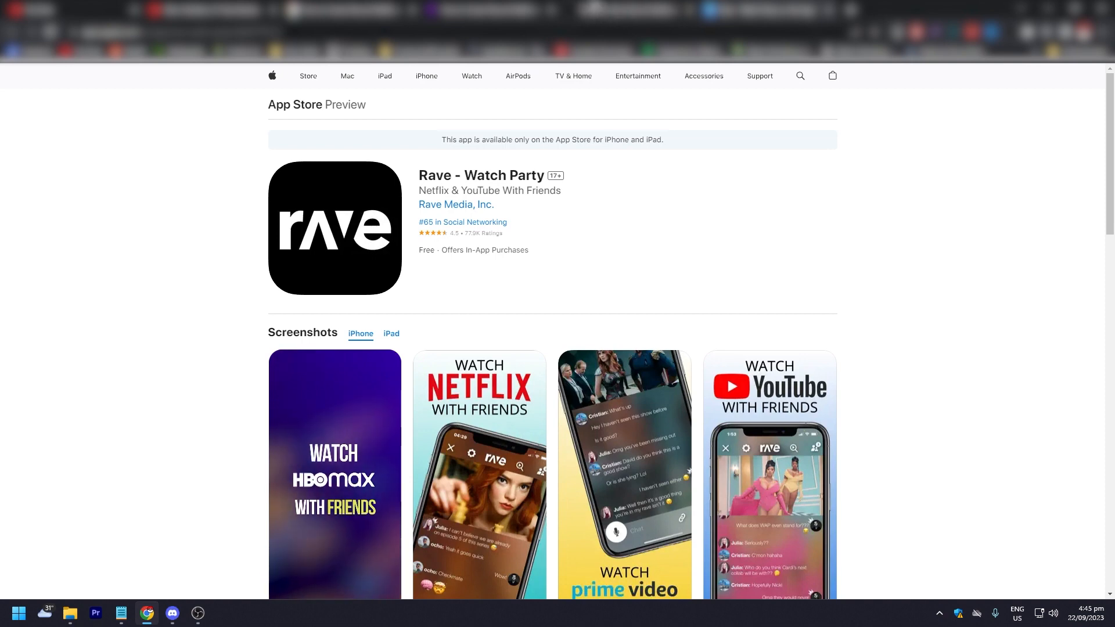
{"action": "key", "text": "ctrl+Tab"}
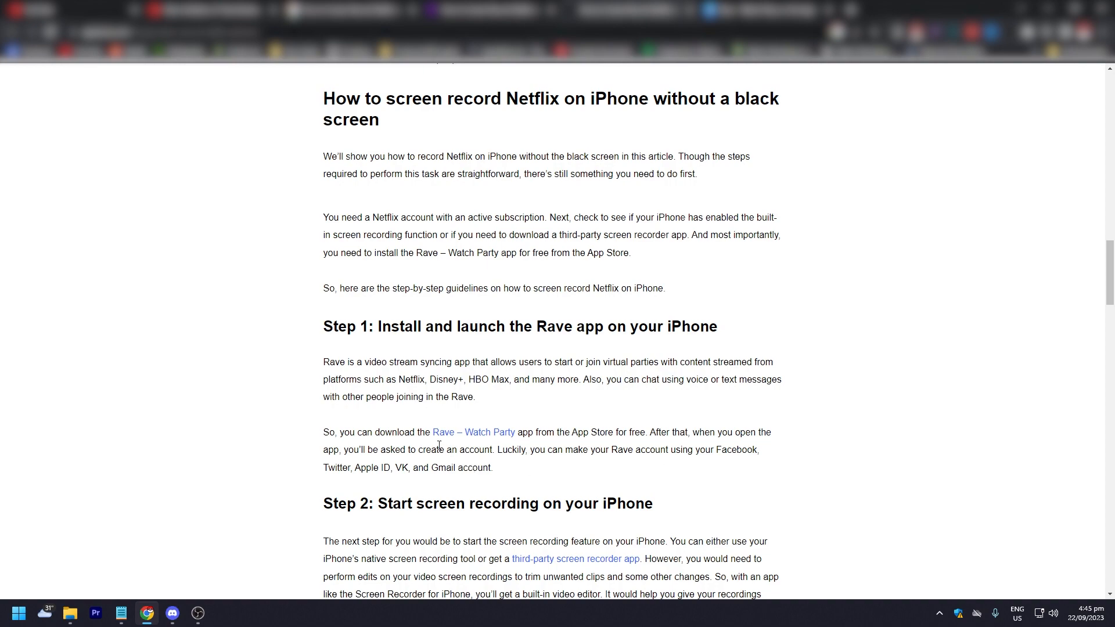
{"action": "scroll", "coordinate": [430, 447], "scroll_direction": "down", "scroll_amount": 2}
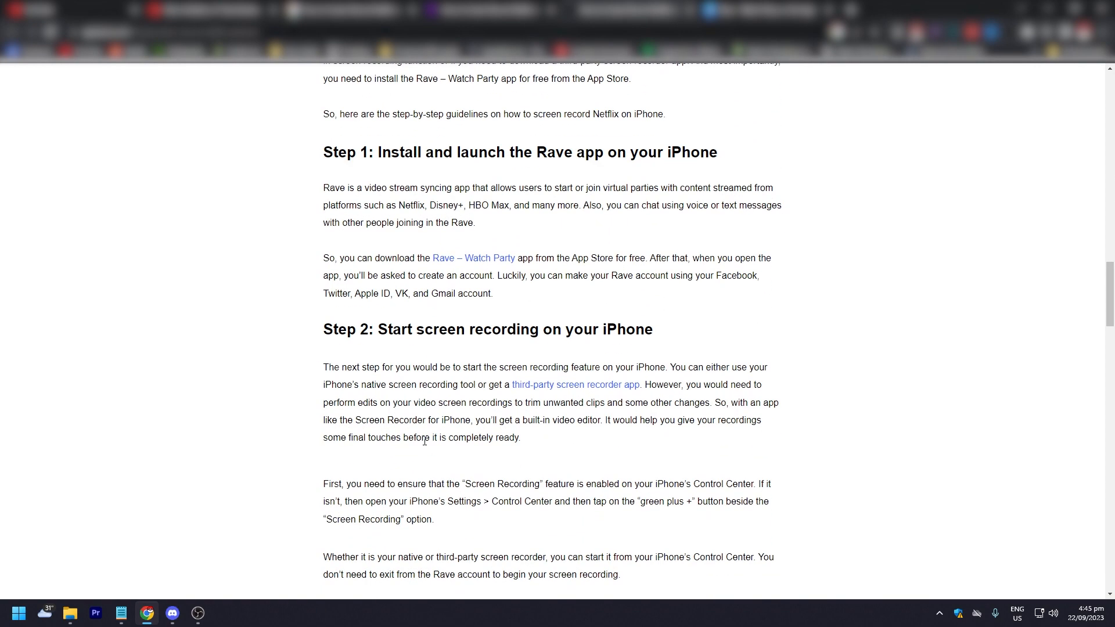
{"action": "scroll", "coordinate": [425, 442], "scroll_direction": "up", "scroll_amount": 1}
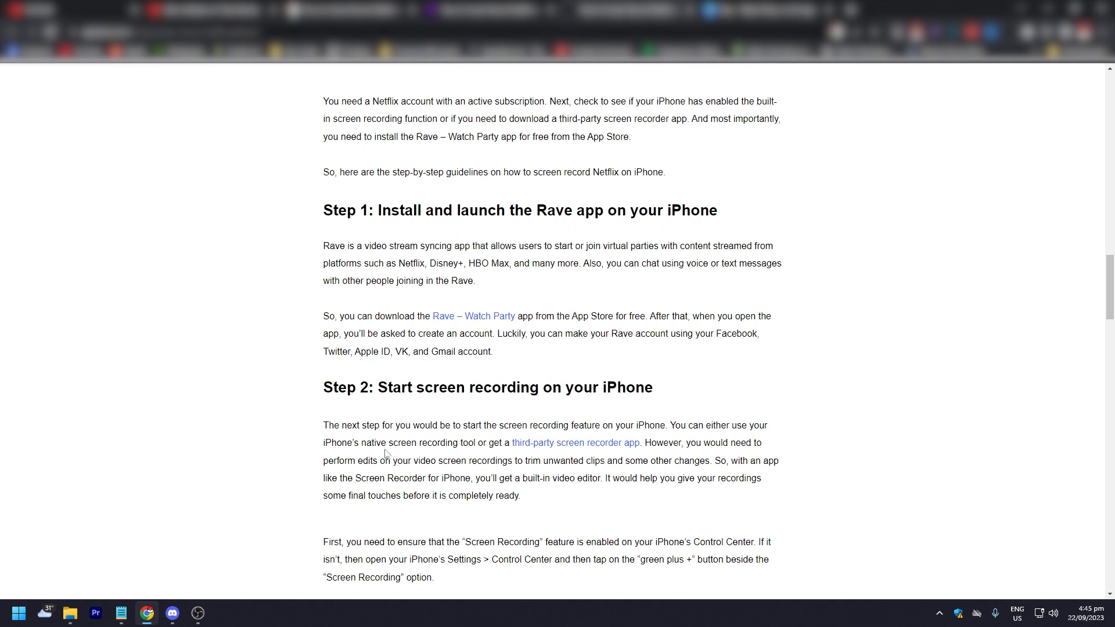